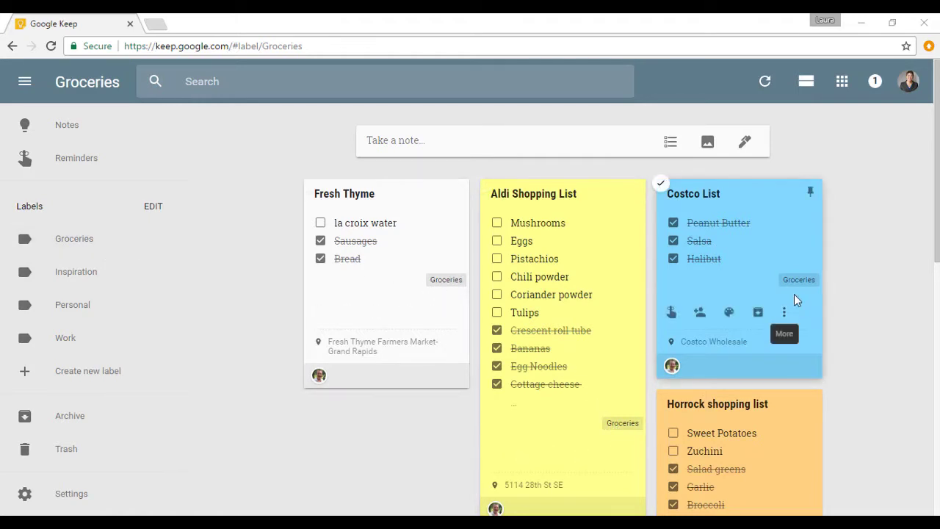
- Add a new Keep label named Recipes through the label editor
{"action": "left_click", "coordinate": [154, 208]}
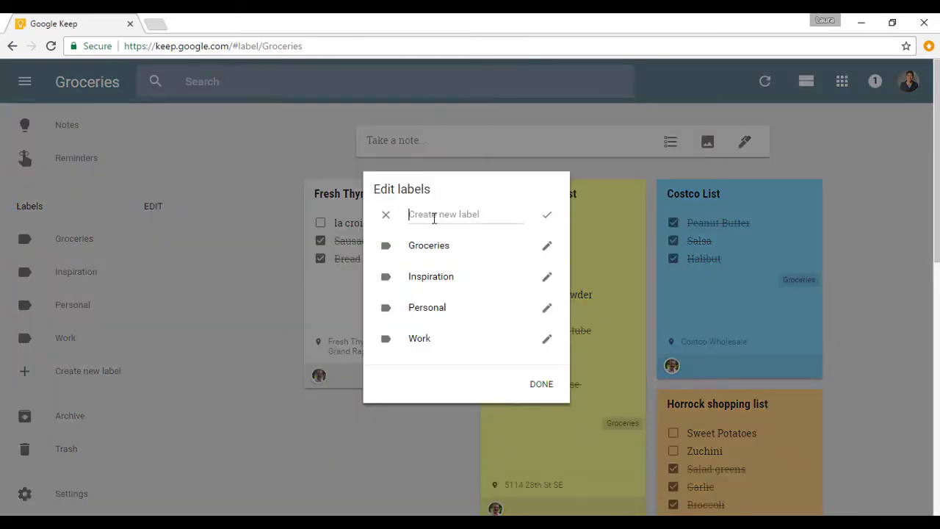
{"action": "type", "text": "Recipes"}
{"action": "left_click", "coordinate": [541, 383]}
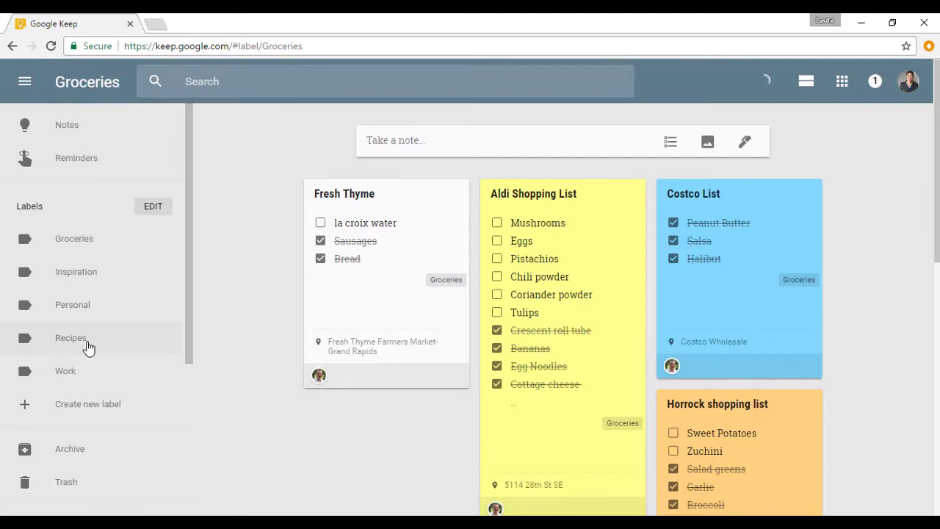
- Under the Recipes label, start a new note with the sloppy-joe picture attached
{"action": "left_click", "coordinate": [87, 345]}
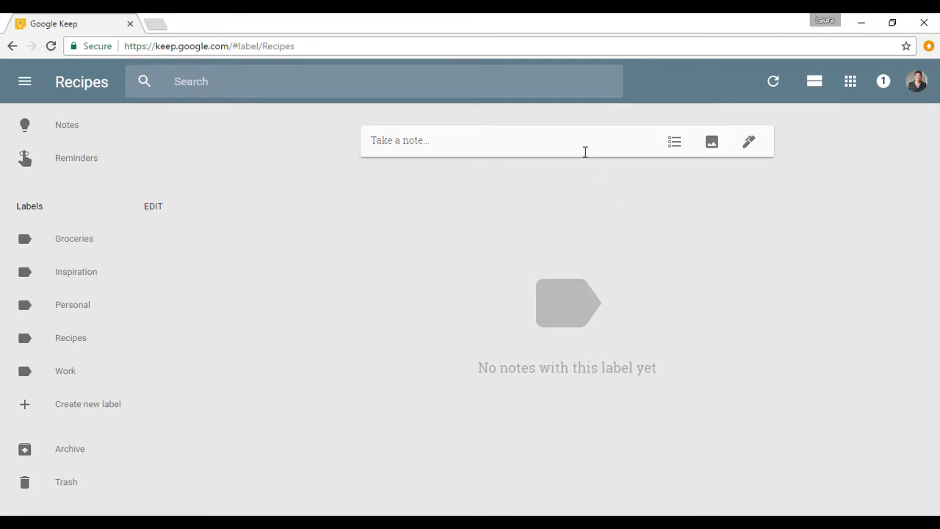
{"action": "left_click", "coordinate": [711, 144]}
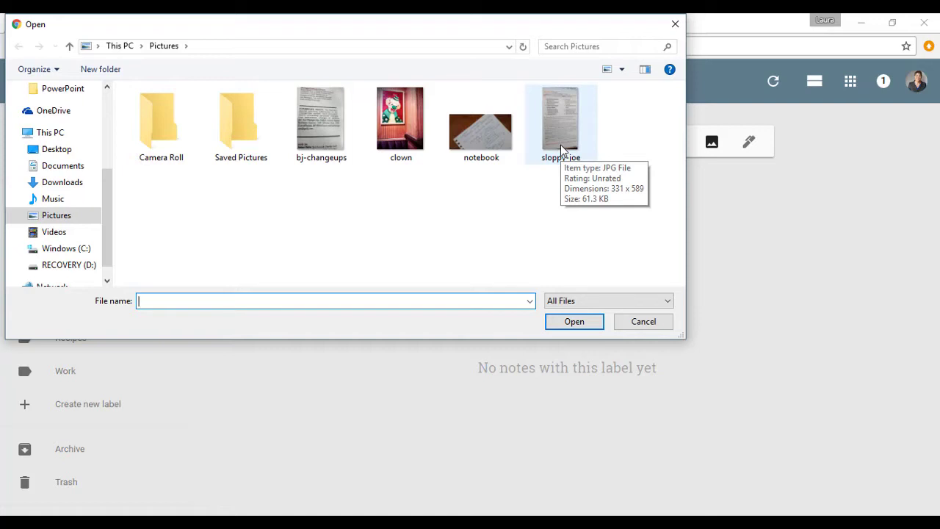
{"action": "left_click", "coordinate": [561, 147]}
{"action": "left_click", "coordinate": [595, 321]}
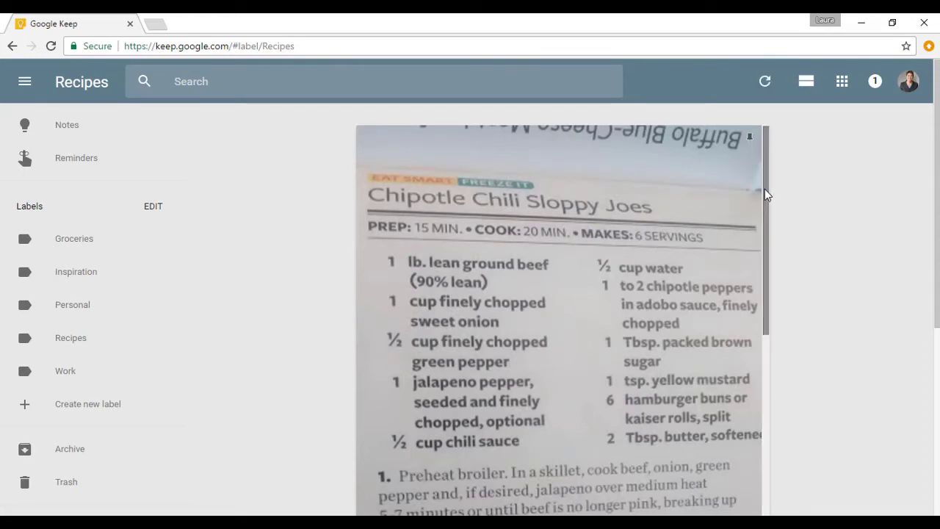
- Open the untitled sloppy-joe photo note in the editing dialog
{"action": "left_click_drag", "start_coordinate": [765, 189], "coordinate": [751, 404]}
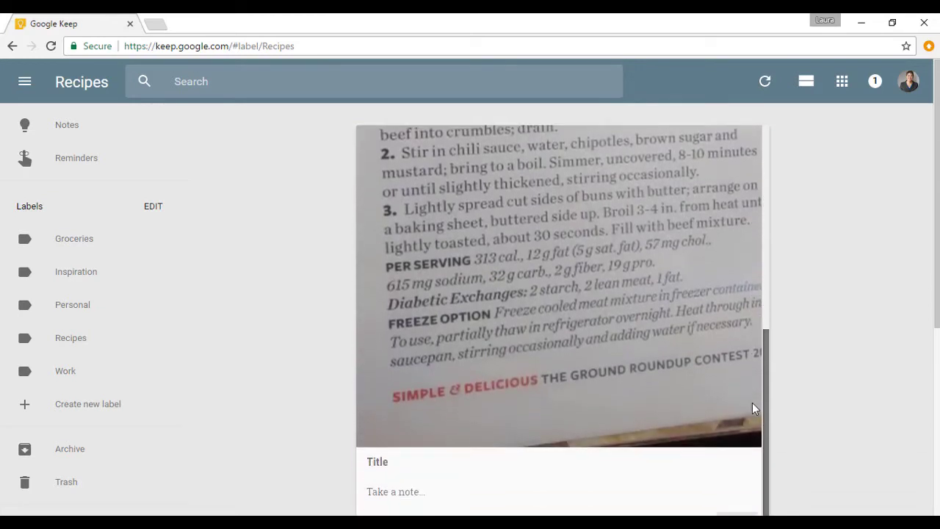
{"action": "left_click", "coordinate": [749, 430]}
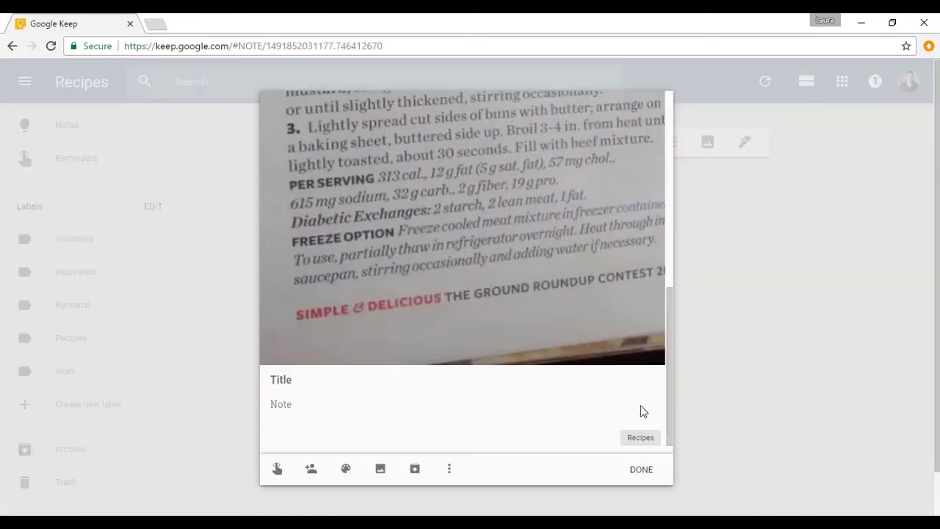
- Use Grab image text to transcribe the Chipotle Chili Sloppy Joes recipe into the note body
{"action": "left_click", "coordinate": [450, 474]}
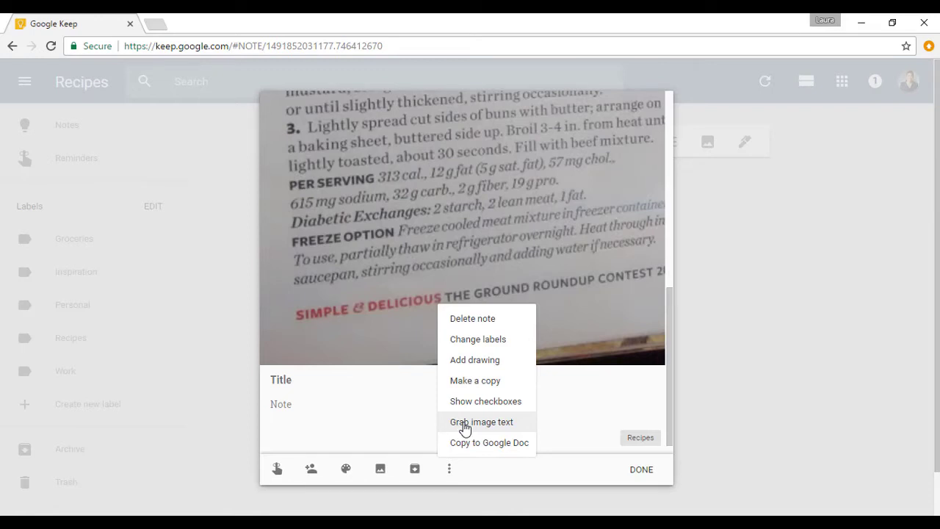
{"action": "left_click", "coordinate": [481, 422]}
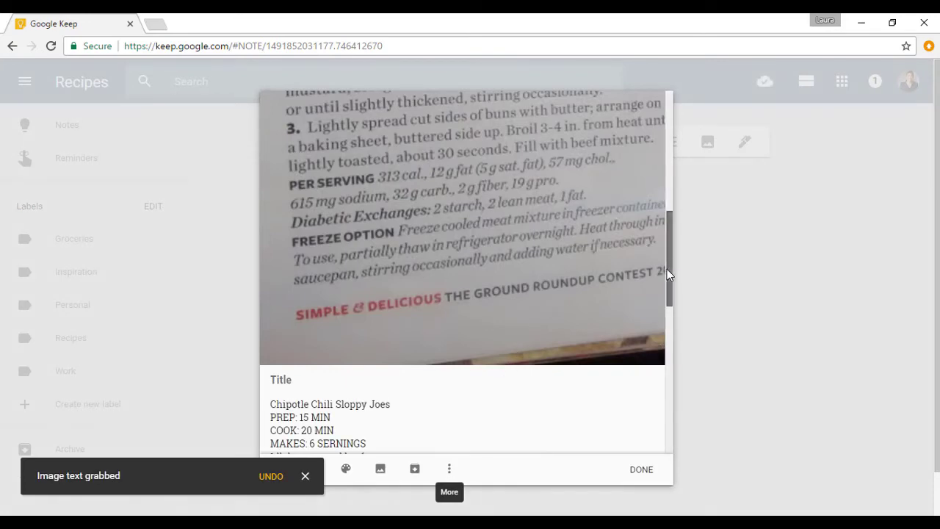
{"action": "left_click_drag", "start_coordinate": [666, 268], "coordinate": [645, 326]}
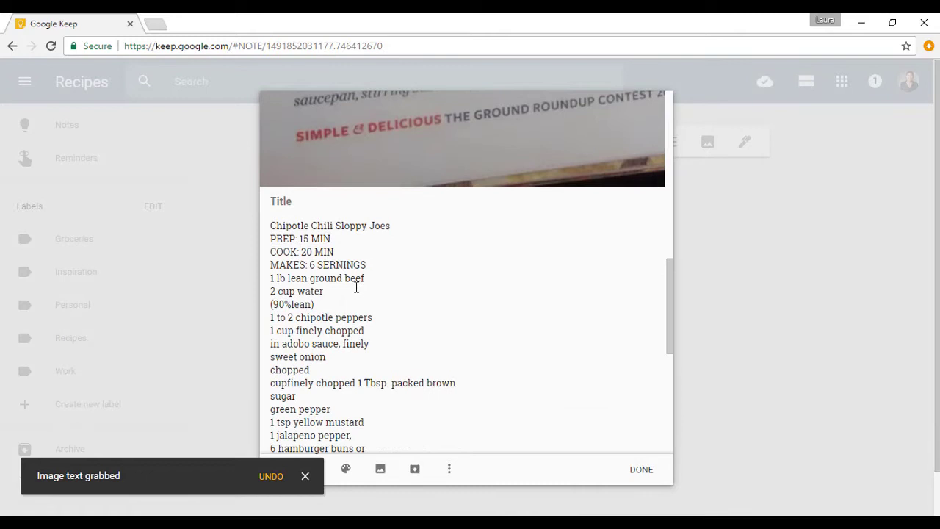
{"action": "left_click_drag", "start_coordinate": [357, 288], "coordinate": [421, 434]}
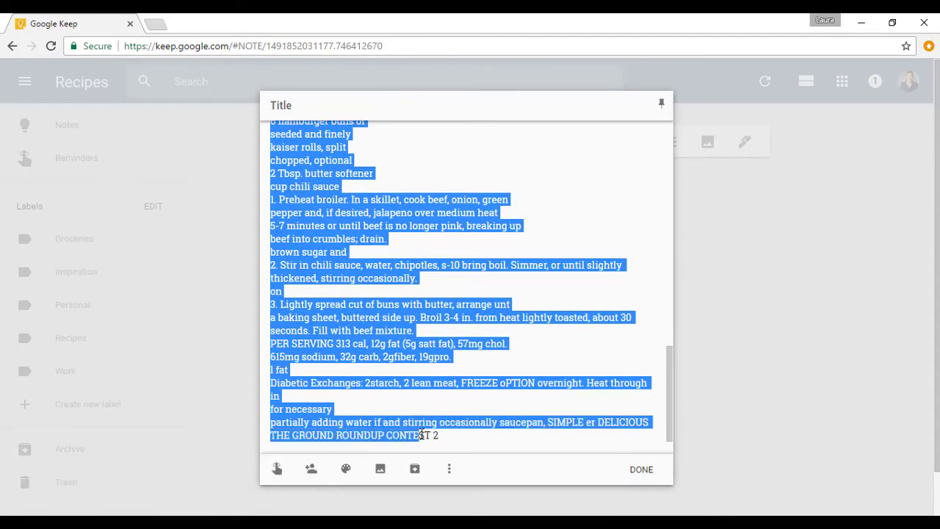
- Move the first body line, Chipotle Chili Sloppy Joes, into the note's title
{"action": "left_click_drag", "start_coordinate": [668, 368], "coordinate": [655, 237]}
{"action": "scroll", "coordinate": [655, 236], "scroll_direction": "down", "scroll_amount": 1}
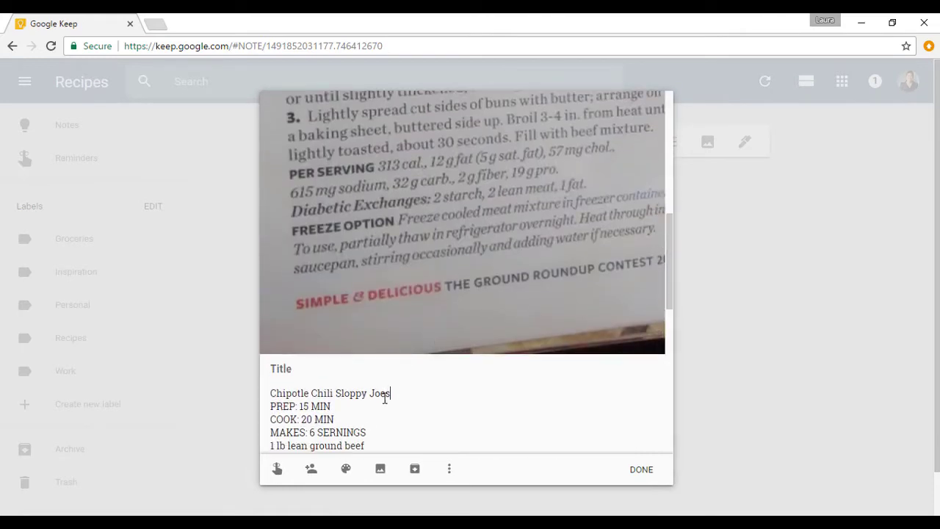
{"action": "left_click_drag", "start_coordinate": [390, 394], "coordinate": [270, 393]}
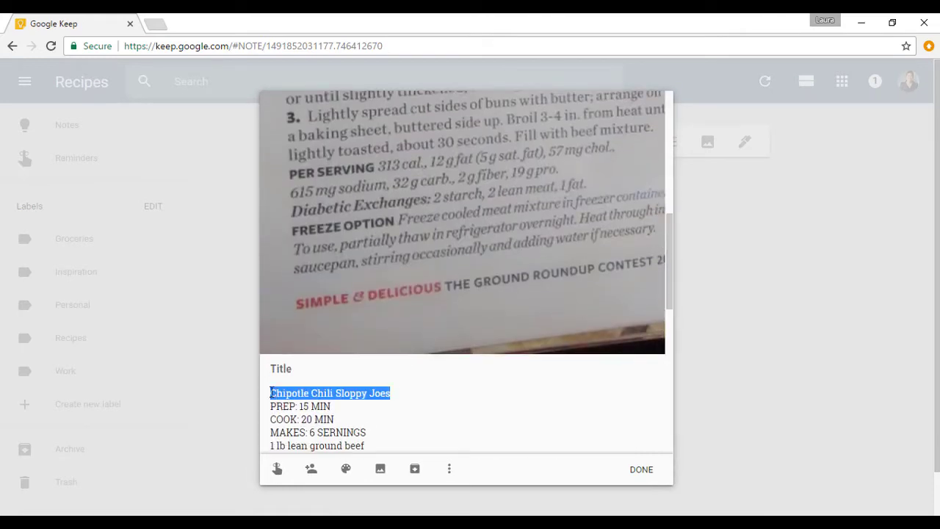
{"action": "key", "text": "ctrl+x"}
{"action": "key", "text": "ctrl+v"}
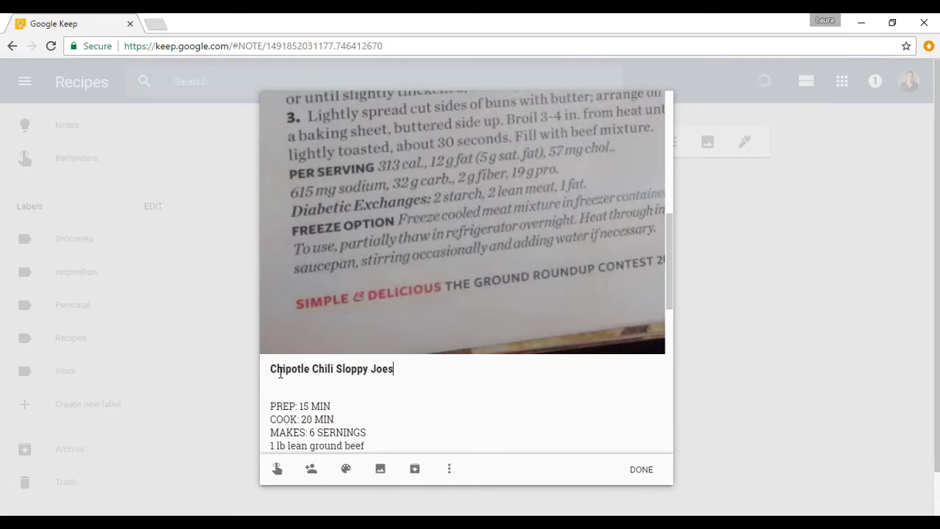
- Delete the trailing SIMPLE … CONTEST 2 text from the end of the note body
{"action": "left_click_drag", "start_coordinate": [670, 257], "coordinate": [644, 411]}
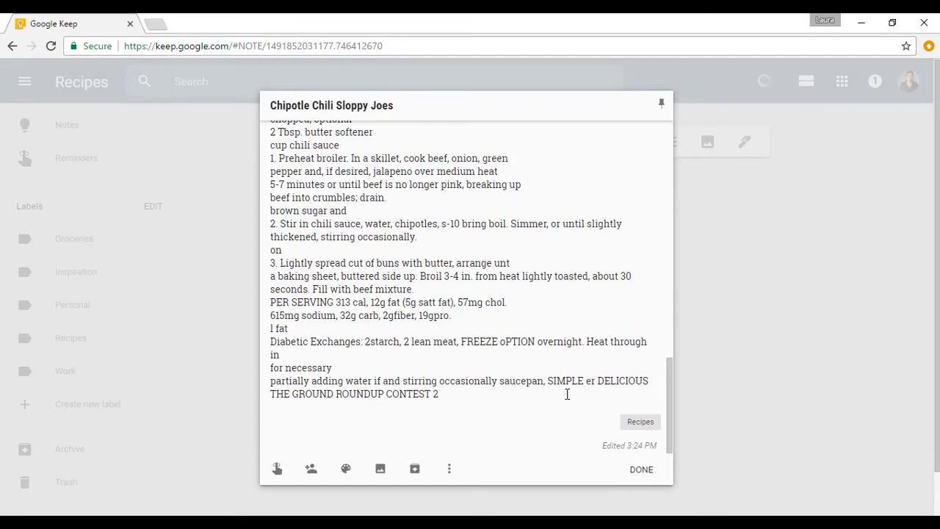
{"action": "left_click_drag", "start_coordinate": [567, 394], "coordinate": [551, 383]}
{"action": "key", "text": "BackSpace"}
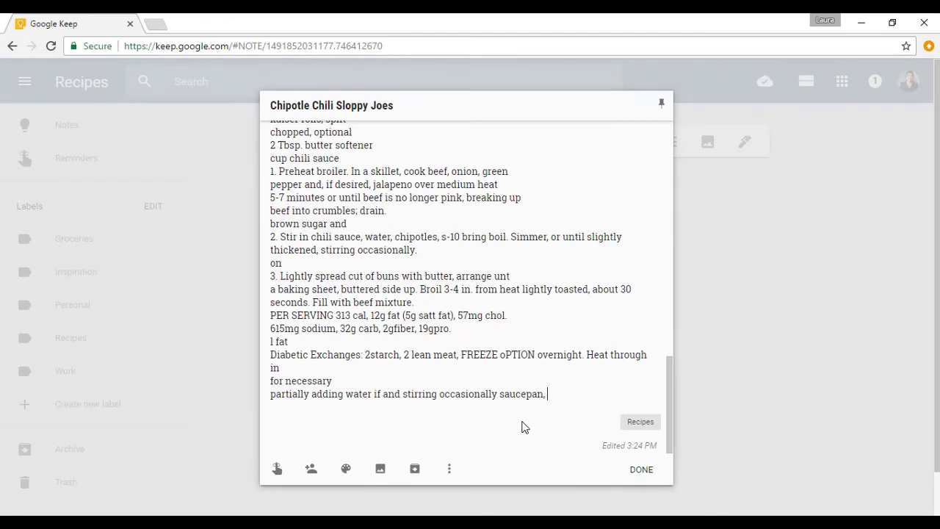
- Copy the recipe note to a new Google Doc and open that document
{"action": "left_click", "coordinate": [451, 471]}
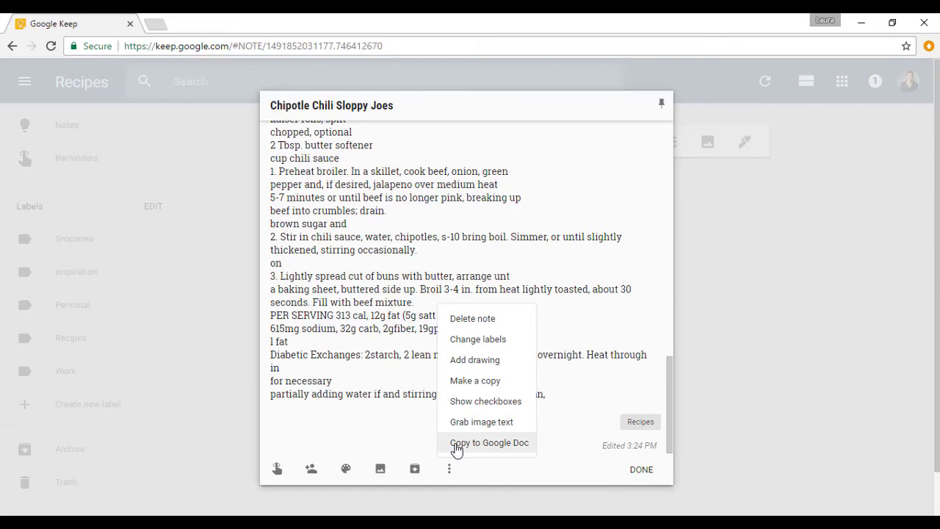
{"action": "left_click", "coordinate": [456, 442]}
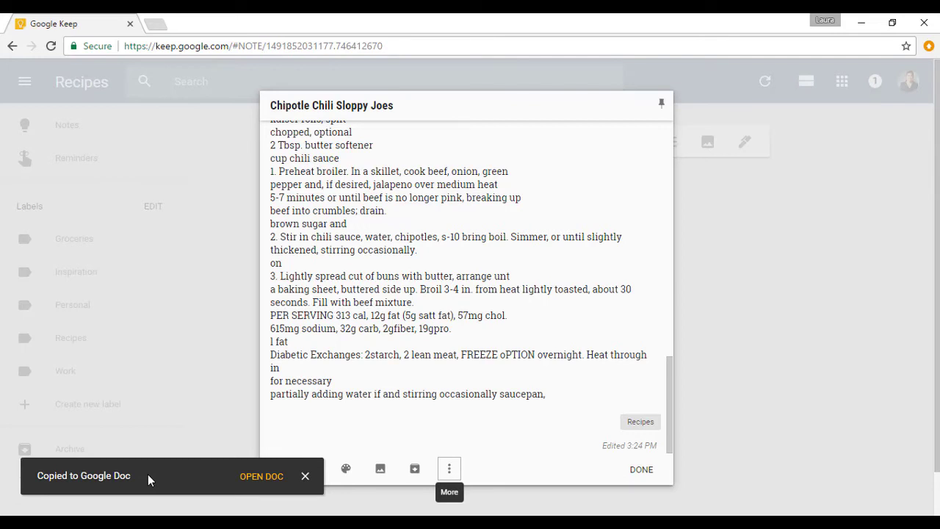
{"action": "left_click", "coordinate": [247, 479]}
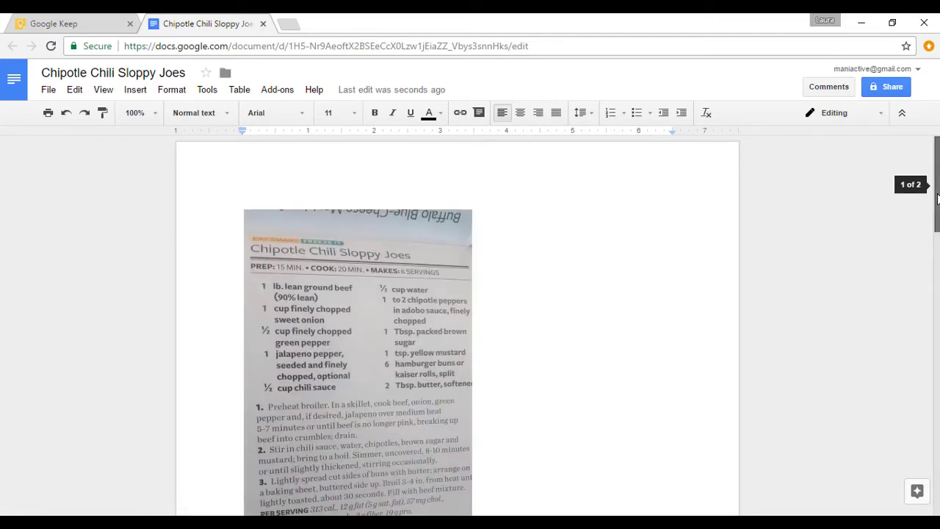
- Scroll the Chipotle Chili Sloppy Joes doc and select the recipe photo at its top
{"action": "left_click_drag", "start_coordinate": [937, 206], "coordinate": [917, 172]}
{"action": "left_click", "coordinate": [459, 296]}
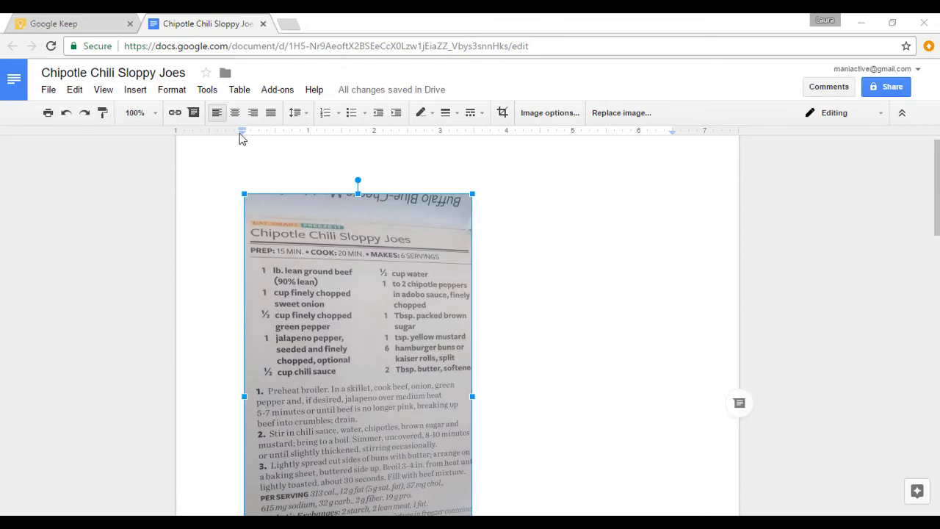
- Show the Keep notepad beside the document via Tools > Keep notepad
{"action": "left_click", "coordinate": [212, 93]}
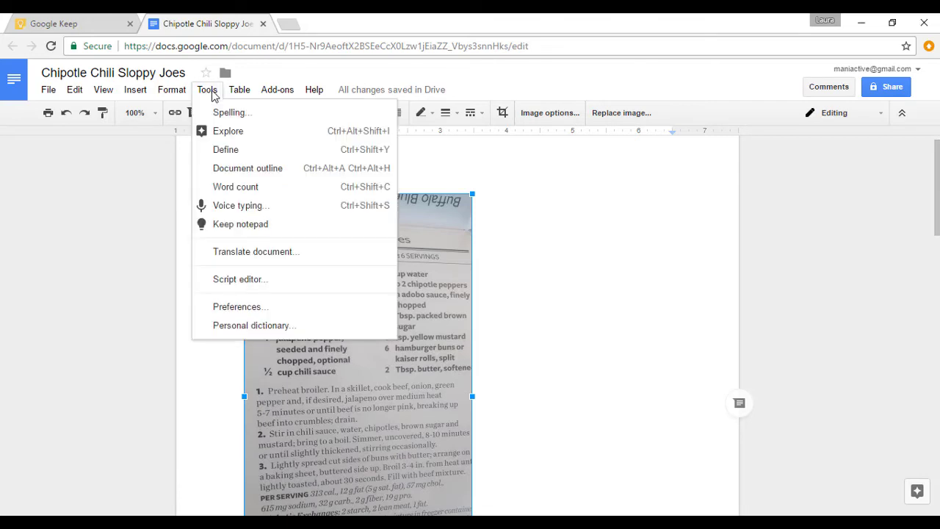
{"action": "left_click", "coordinate": [217, 224]}
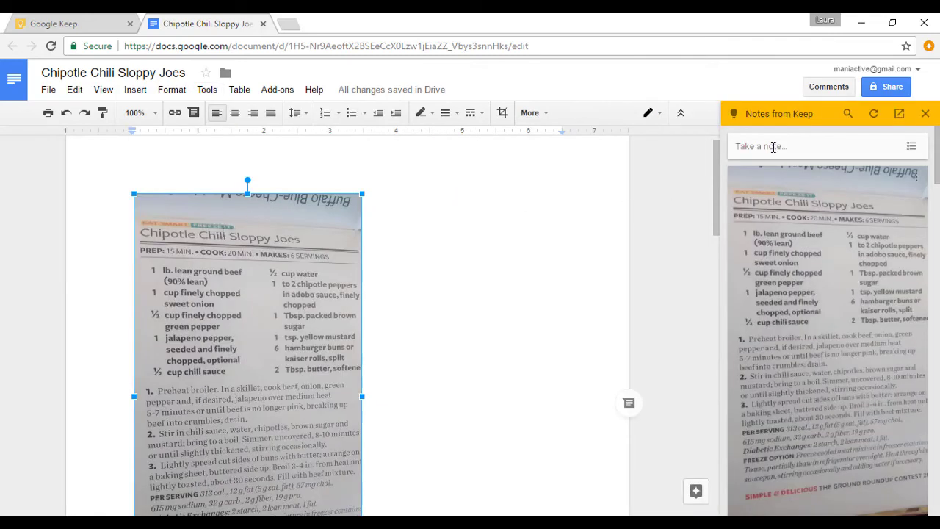
{"action": "left_click", "coordinate": [780, 256]}
- Delete the recipe photo and review the recipe text down to the PER SERVING lines
{"action": "key", "text": "Delete"}
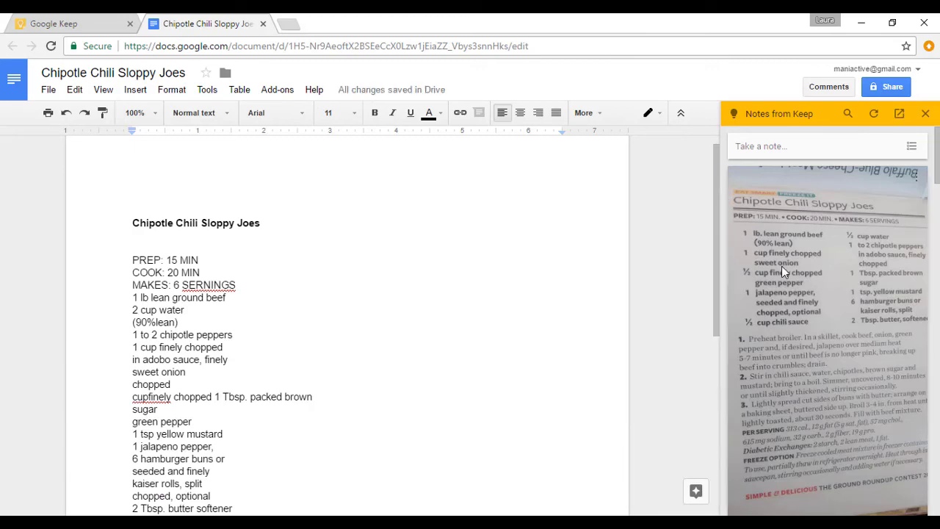
{"action": "left_click_drag", "start_coordinate": [715, 272], "coordinate": [714, 315]}
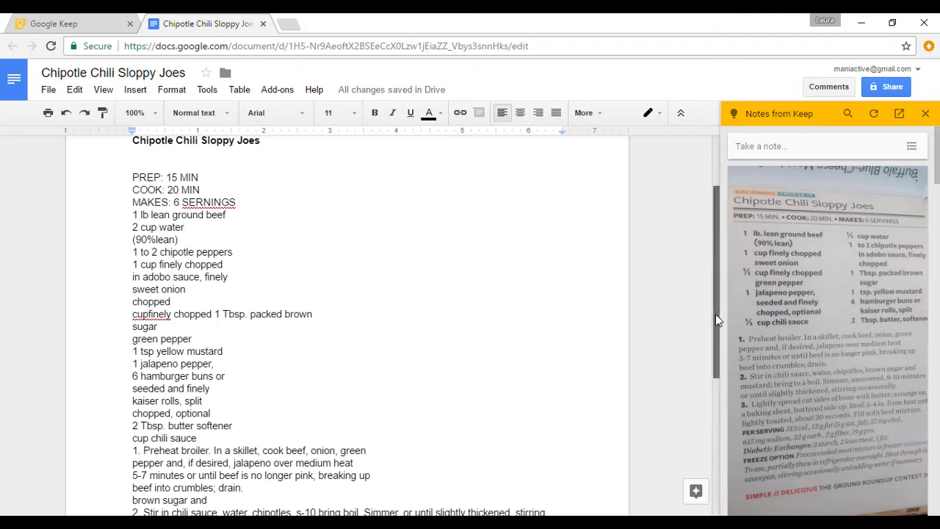
{"action": "left_click_drag", "start_coordinate": [715, 313], "coordinate": [710, 371]}
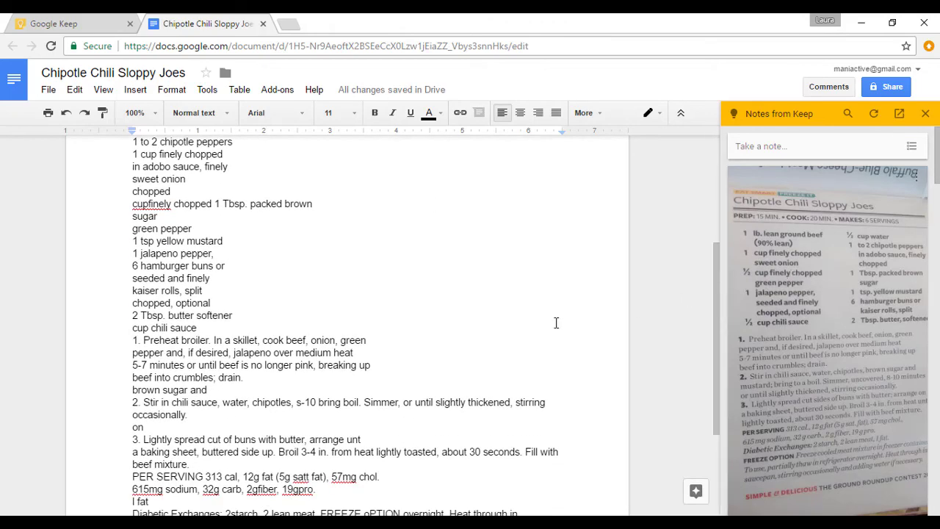